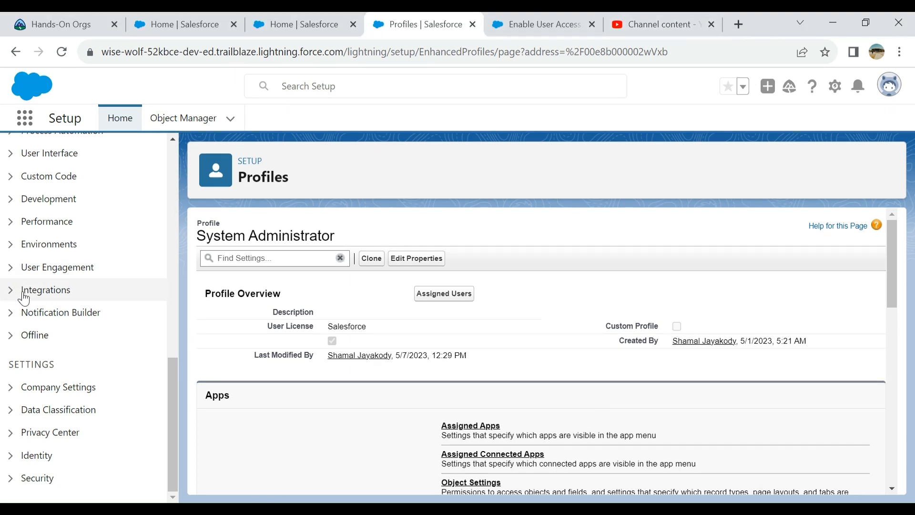
# Step: Expand the Security group and its Platform Encryption subgroup in the Setup sidebar
pyautogui.click(11, 478)
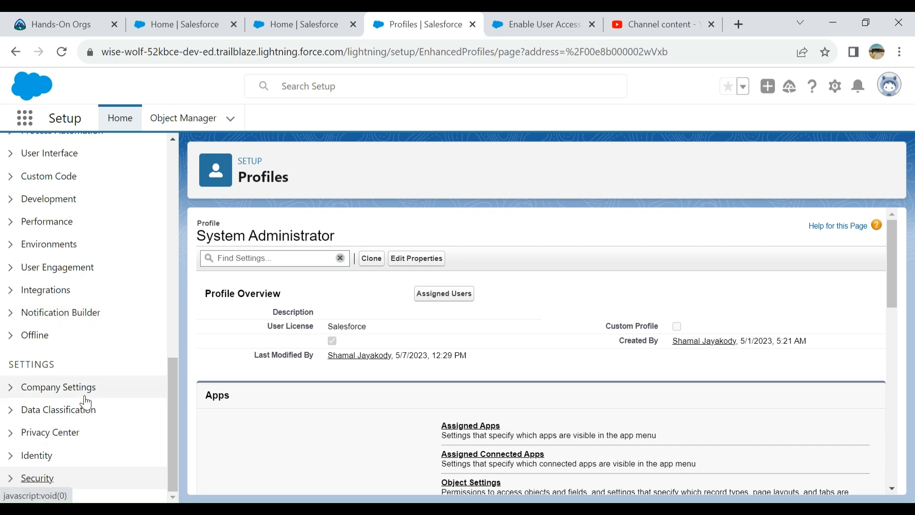
pyautogui.click(14, 478)
pyautogui.scroll(-5, 128, 337)
pyautogui.scroll(-2, 133, 344)
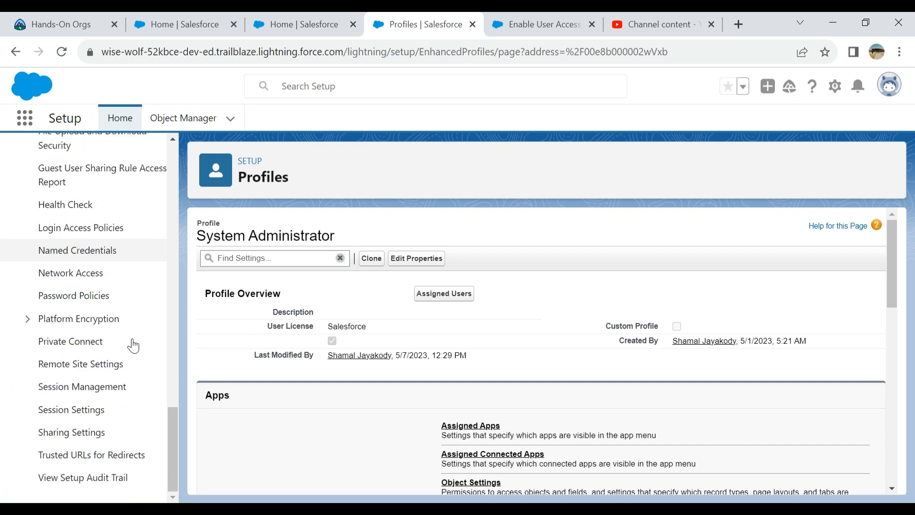
pyautogui.click(28, 320)
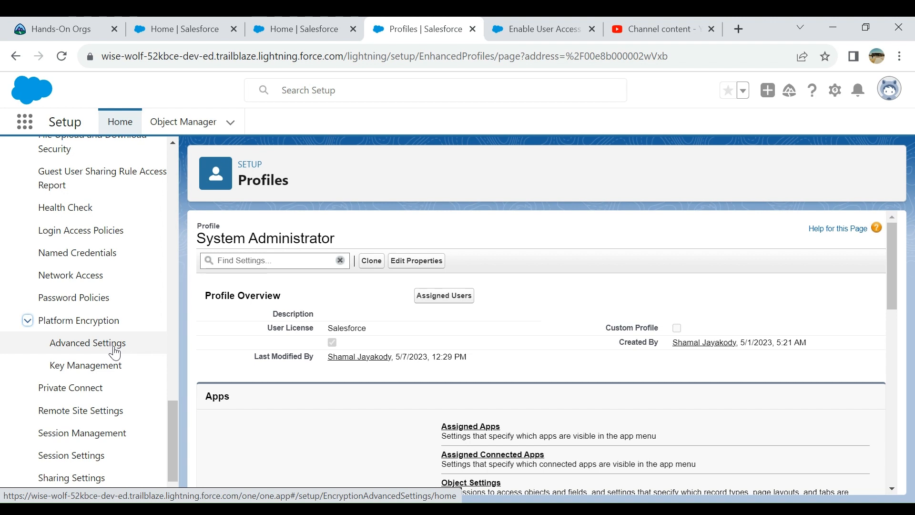
# Step: Go from Advanced Settings to Key Management and highlight the Manage Encryption Keys permission name
pyautogui.click(114, 350)
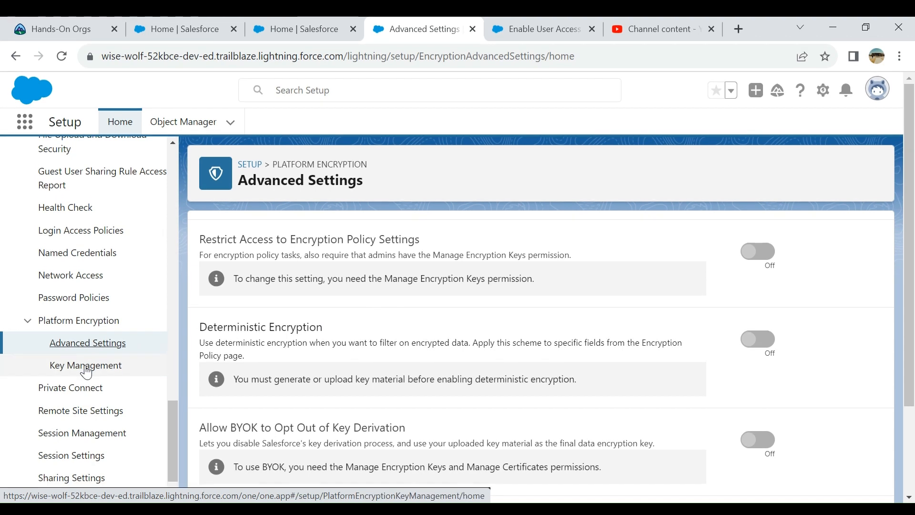
pyautogui.click(113, 371)
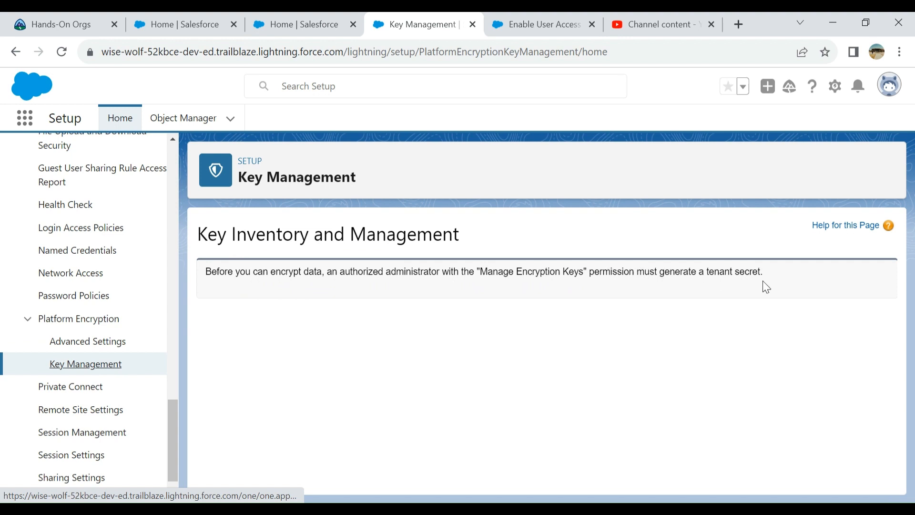
pyautogui.moveTo(585, 276); pyautogui.dragTo(483, 275)
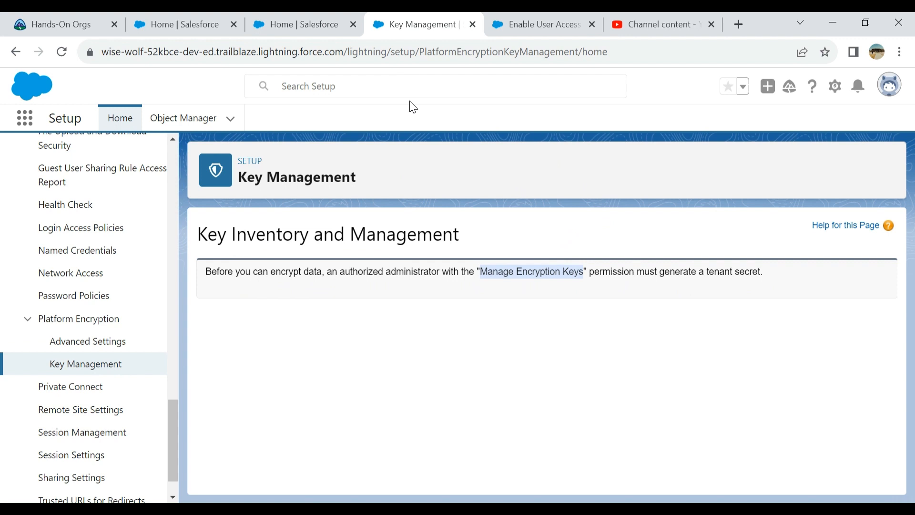
# Step: From Setup Home, find 'profil' in Quick Find and open the Profiles list
pyautogui.click(302, 28)
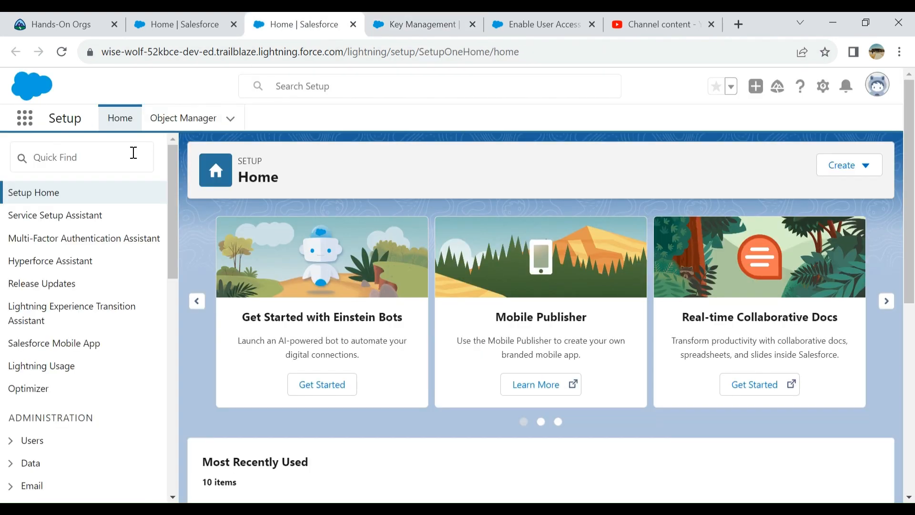
pyautogui.click(118, 154)
pyautogui.write('p')
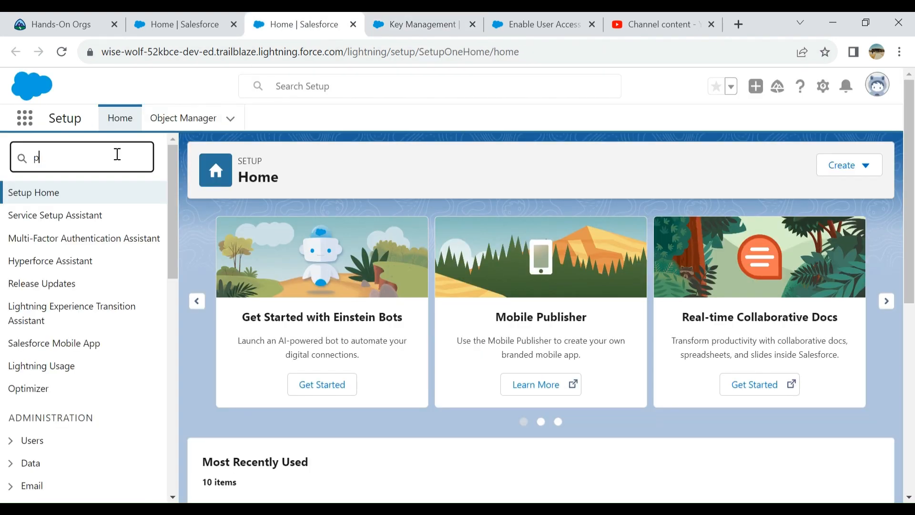
pyautogui.write('rofil')
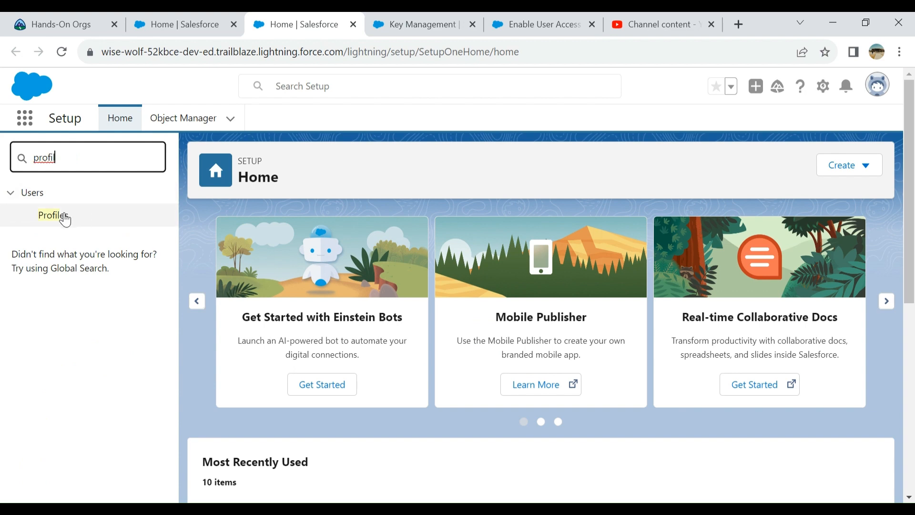
pyautogui.click(57, 216)
pyautogui.click(48, 216)
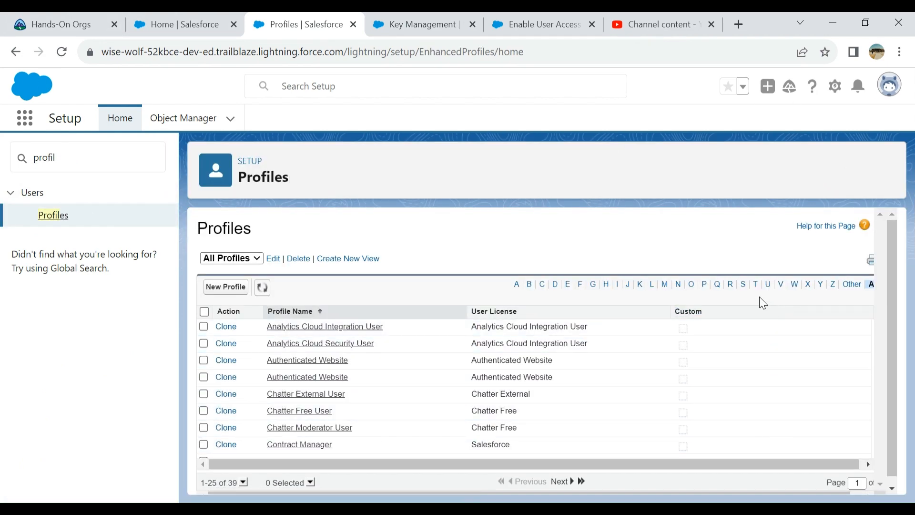
# Step: Filter profiles to those starting with S and open System Administrator
pyautogui.click(745, 284)
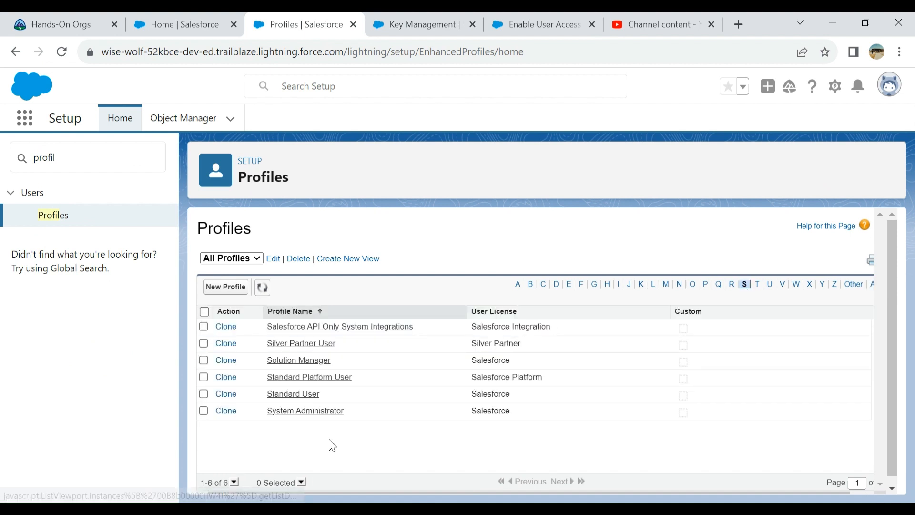
pyautogui.click(306, 413)
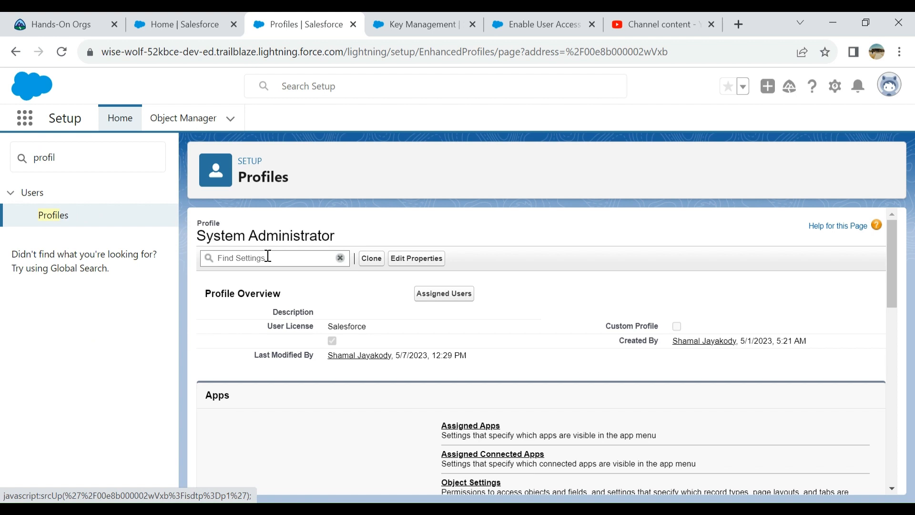
# Step: Search the profile's settings for 'Manage Encryption Keys' and jump to that system permission
pyautogui.click(268, 257)
pyautogui.write('Manage Encryption Keys')
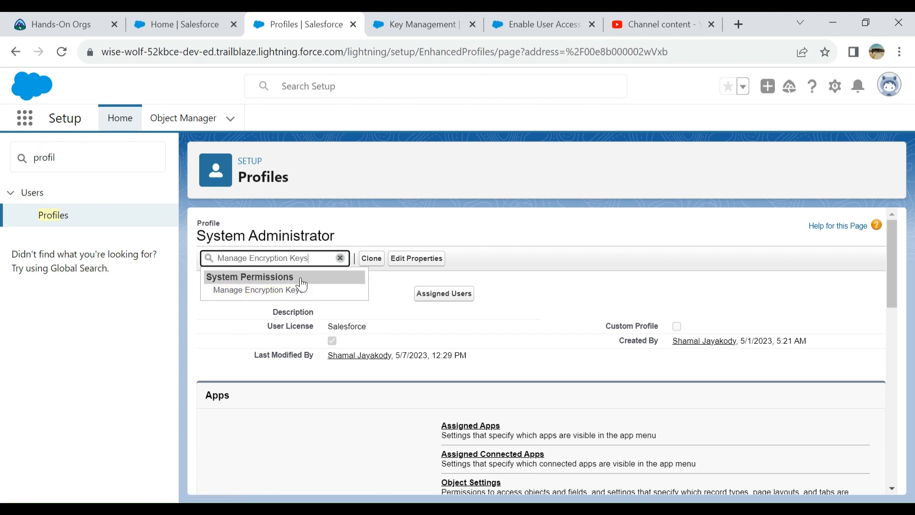
pyautogui.click(248, 290)
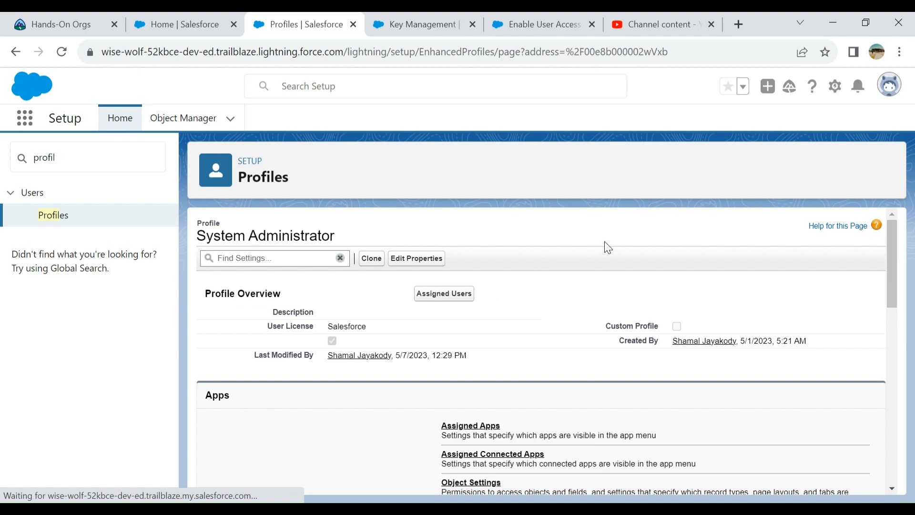
pyautogui.scroll(2, 465, 299)
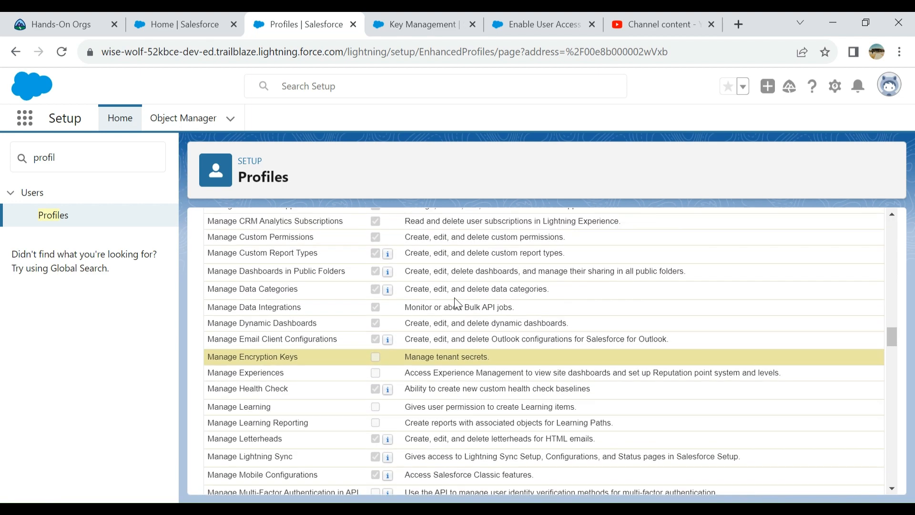
pyautogui.scroll(5, 652, 334)
pyautogui.scroll(10, 653, 334)
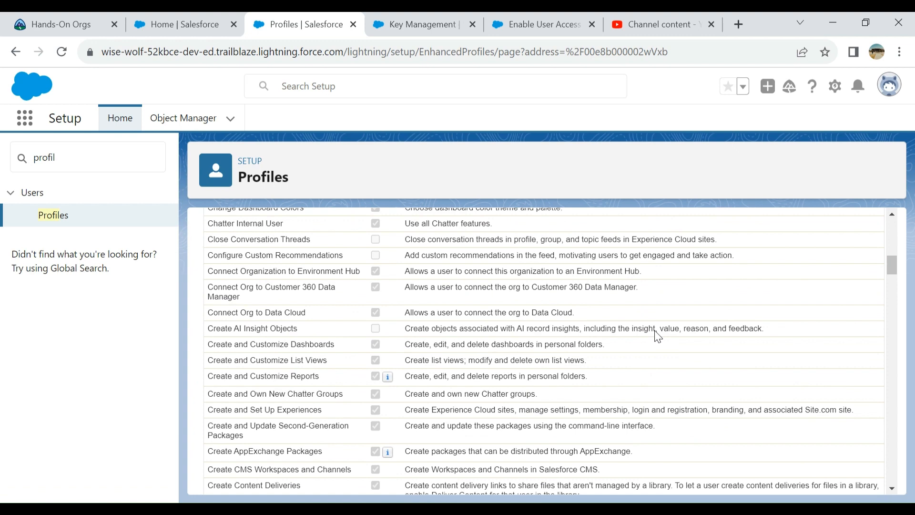
pyautogui.scroll(8, 654, 333)
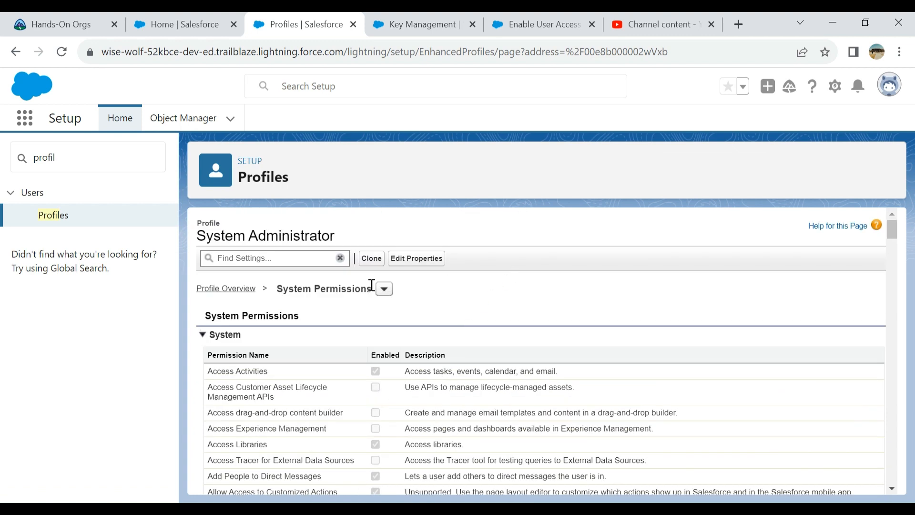
pyautogui.scroll(-1, 488, 266)
pyautogui.scroll(-4, 493, 268)
pyautogui.scroll(-4, 490, 275)
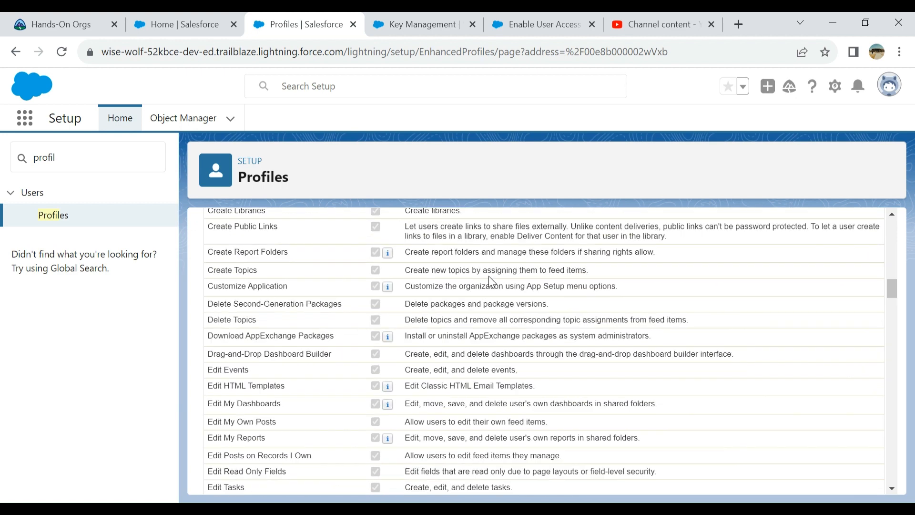
pyautogui.scroll(5, 489, 276)
pyautogui.scroll(5, 489, 279)
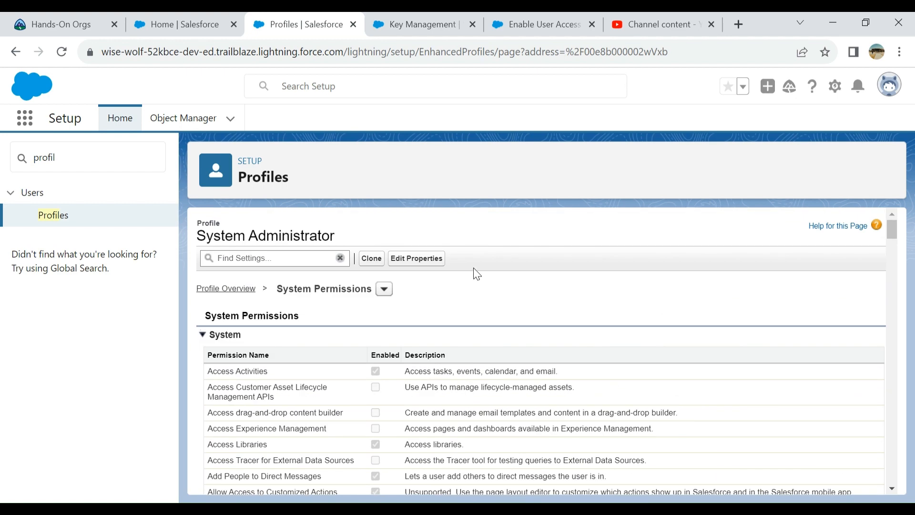
# Step: View the profile's Edit Properties dialog and cancel it without changes
pyautogui.click(429, 259)
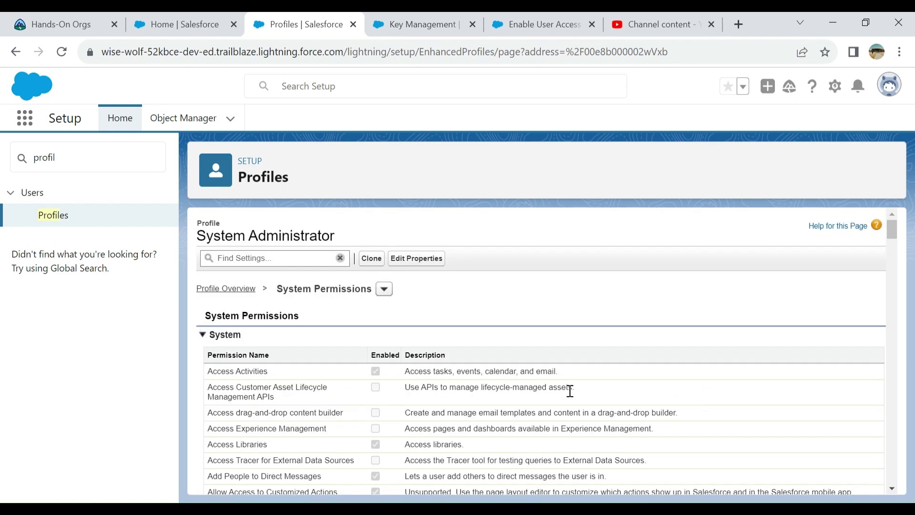
pyautogui.click(561, 387)
pyautogui.scroll(-5, 474, 272)
pyautogui.scroll(8, 474, 289)
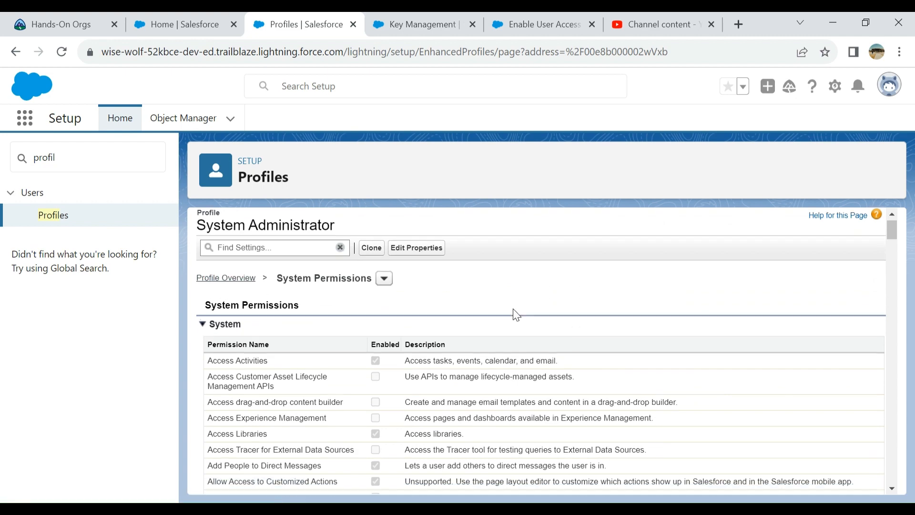
pyautogui.scroll(-5, 513, 311)
pyautogui.scroll(2, 513, 309)
pyautogui.scroll(3, 513, 308)
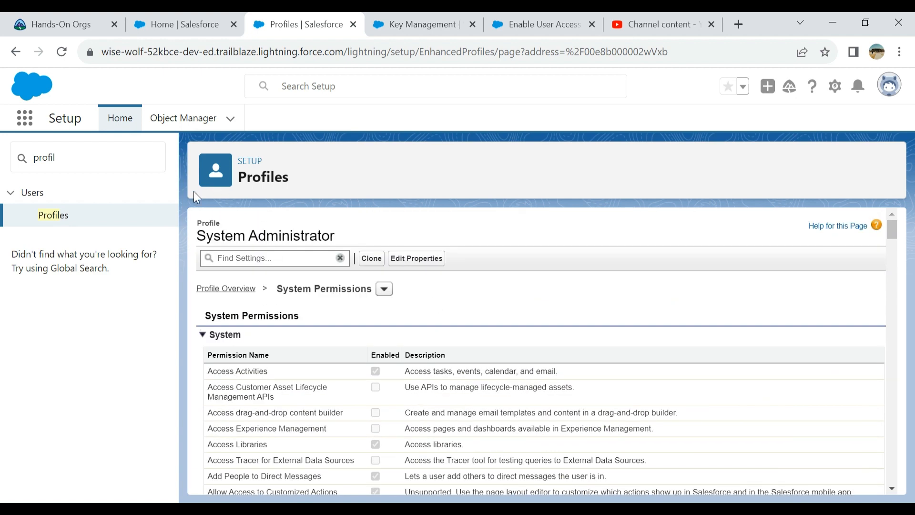
pyautogui.click(46, 214)
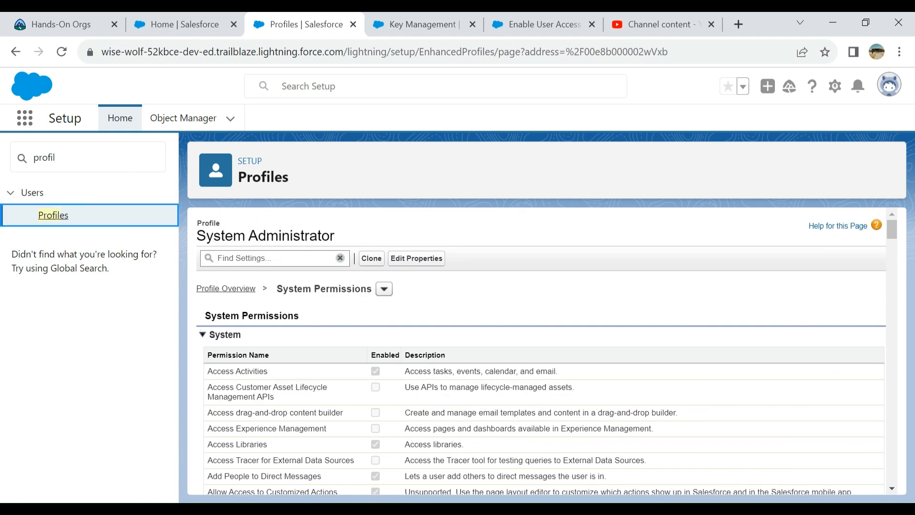
pyautogui.click(49, 214)
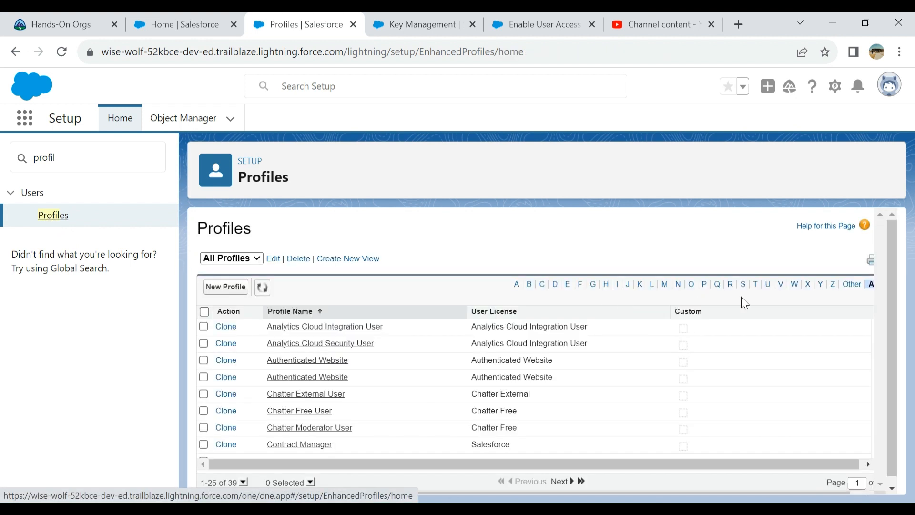
pyautogui.click(744, 285)
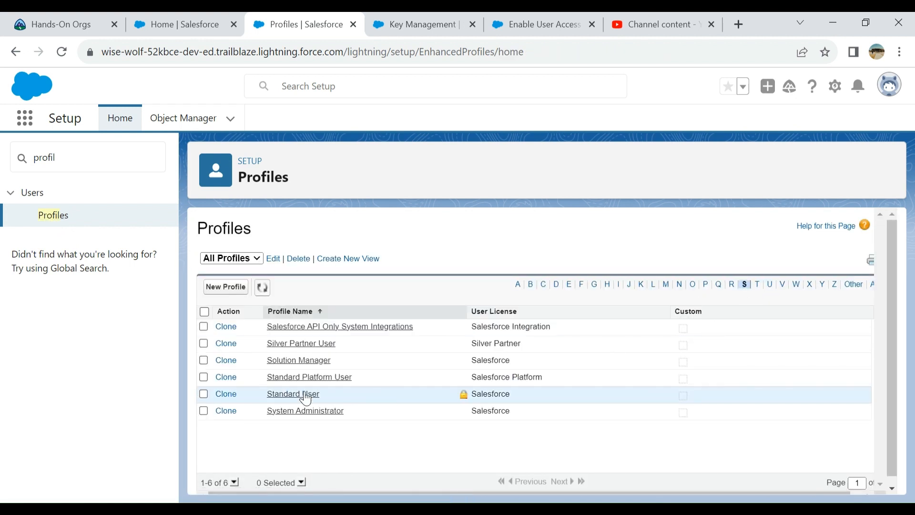
pyautogui.click(300, 413)
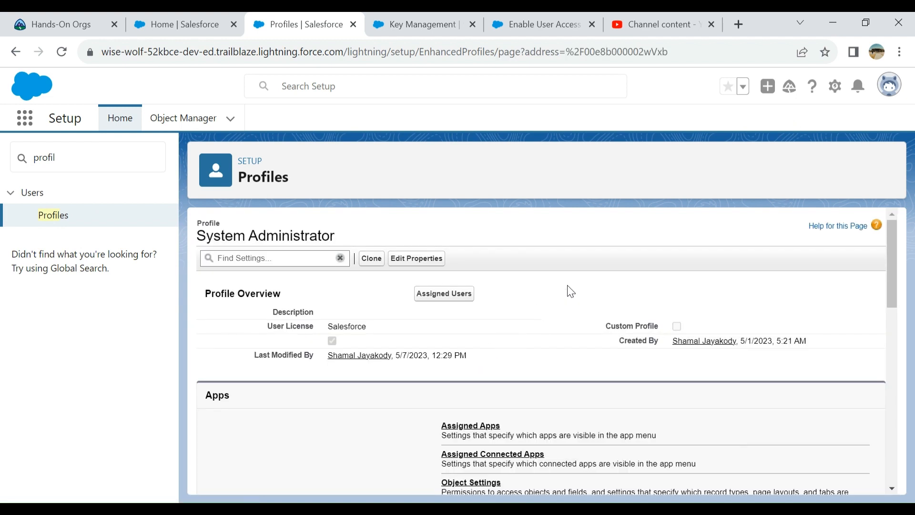
pyautogui.scroll(-1, 569, 289)
pyautogui.scroll(-3, 570, 290)
pyautogui.scroll(-3, 570, 290)
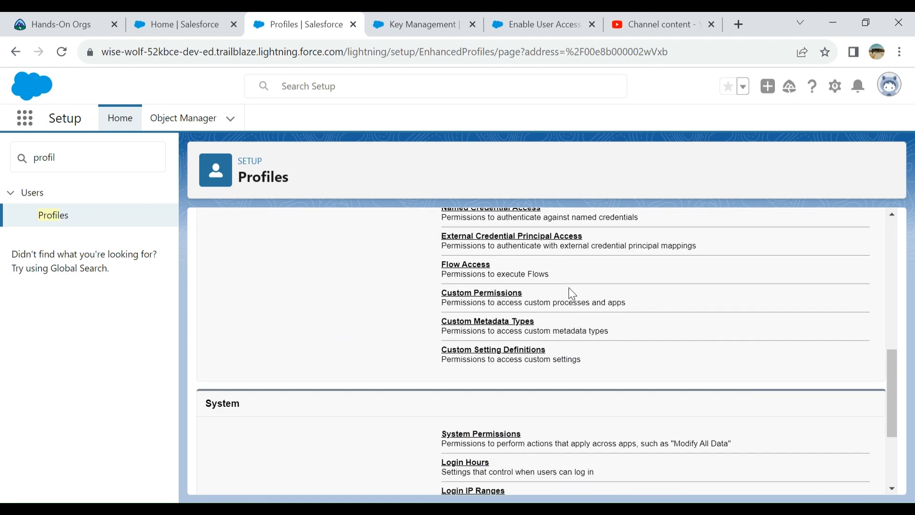
pyautogui.scroll(-2, 361, 319)
pyautogui.click(466, 293)
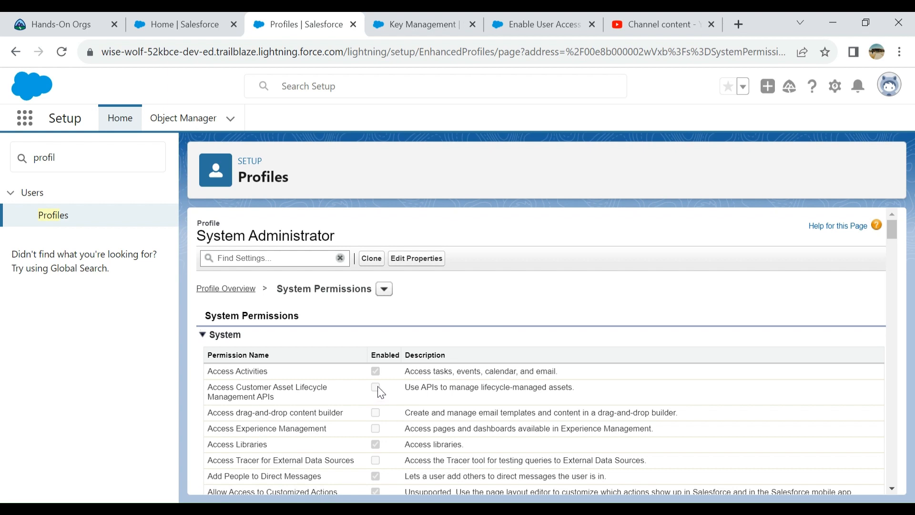
pyautogui.scroll(-5, 527, 306)
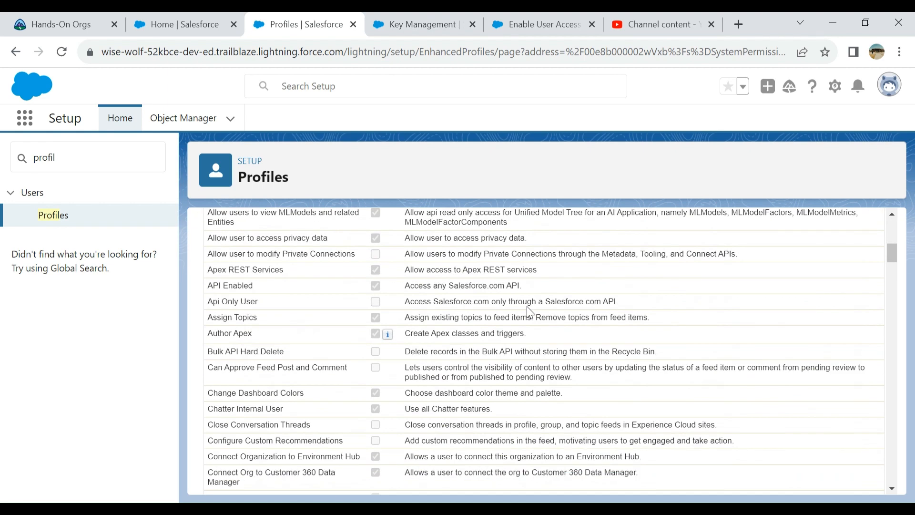
pyautogui.scroll(-3, 527, 306)
pyautogui.scroll(2, 516, 325)
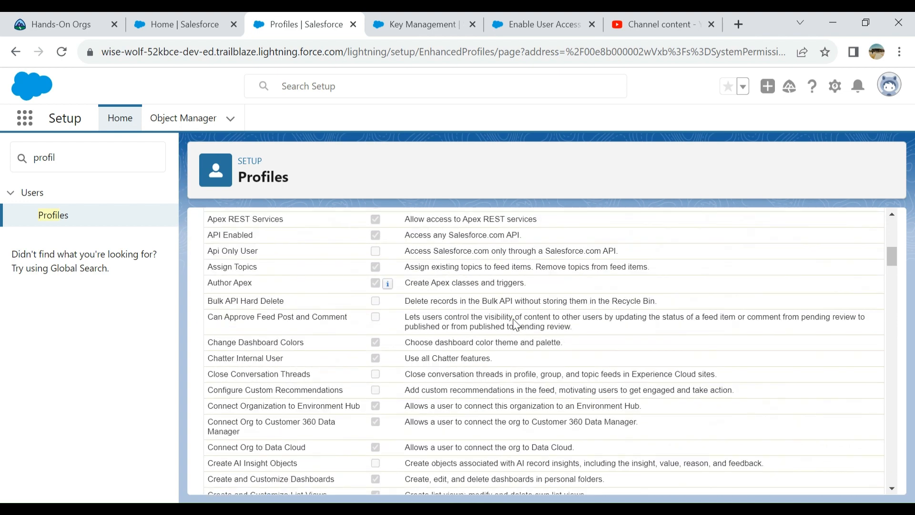
pyautogui.scroll(6, 515, 324)
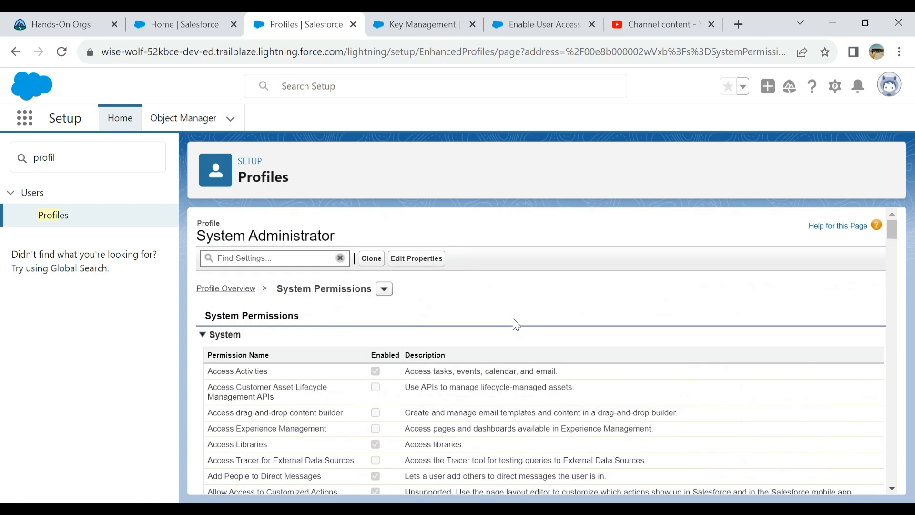
# Step: Return to the Key Management tab and go to Platform Encryption Advanced Settings
pyautogui.click(834, 86)
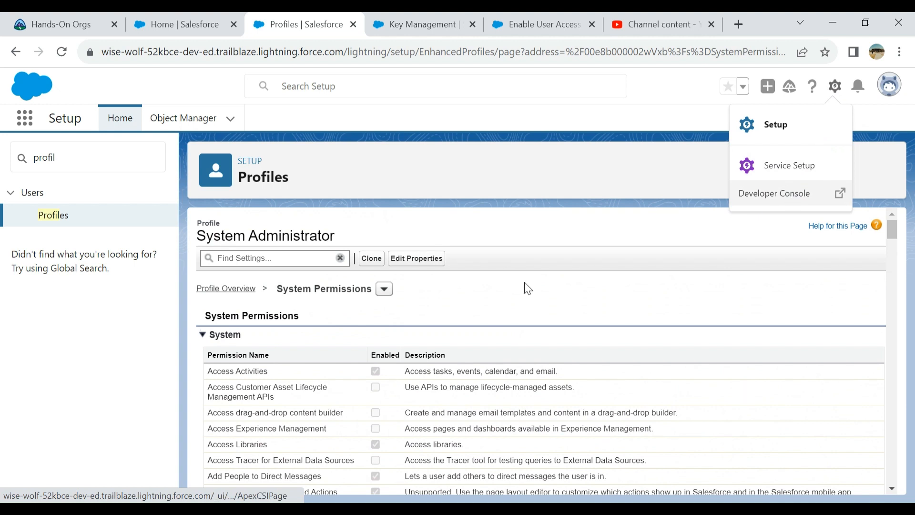
pyautogui.click(542, 289)
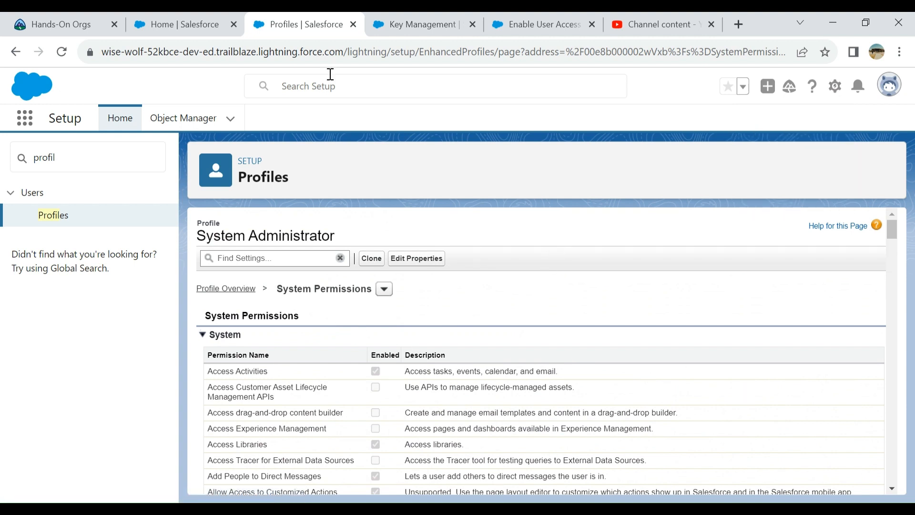
pyautogui.click(431, 28)
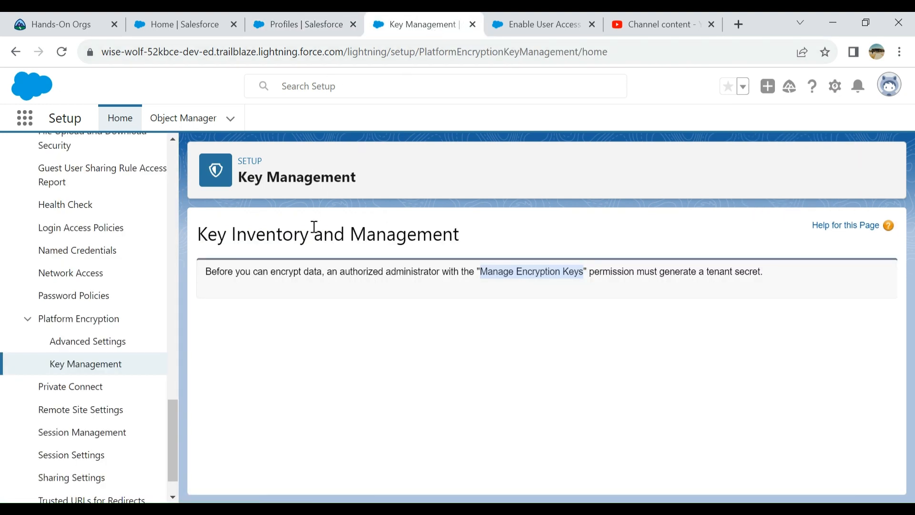
pyautogui.click(77, 343)
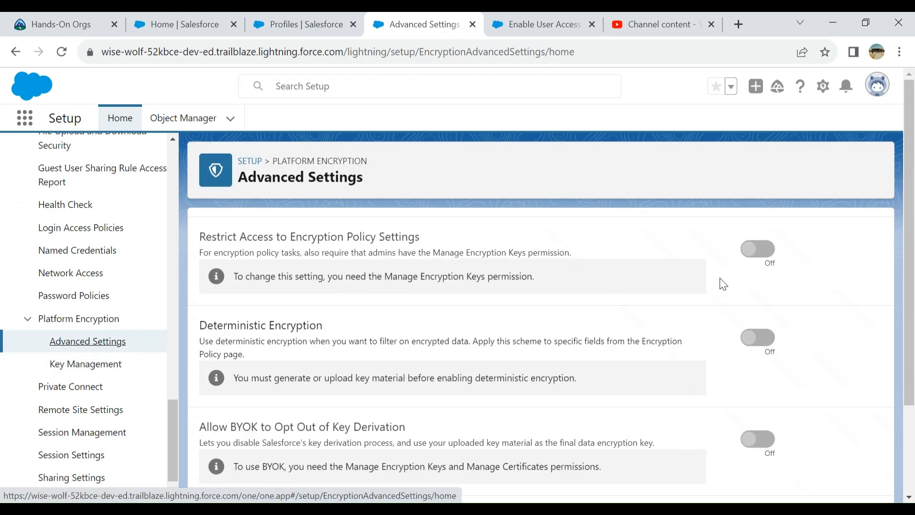
pyautogui.scroll(-2, 429, 306)
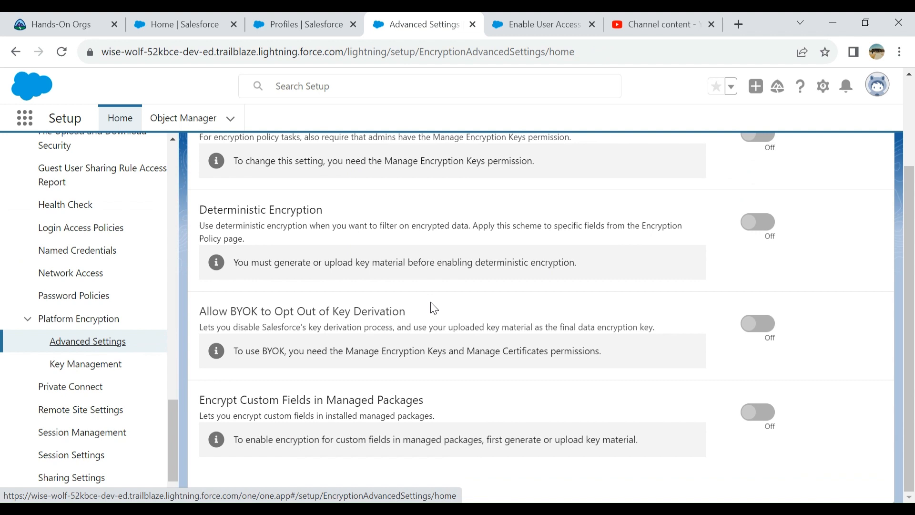
pyautogui.scroll(2, 431, 308)
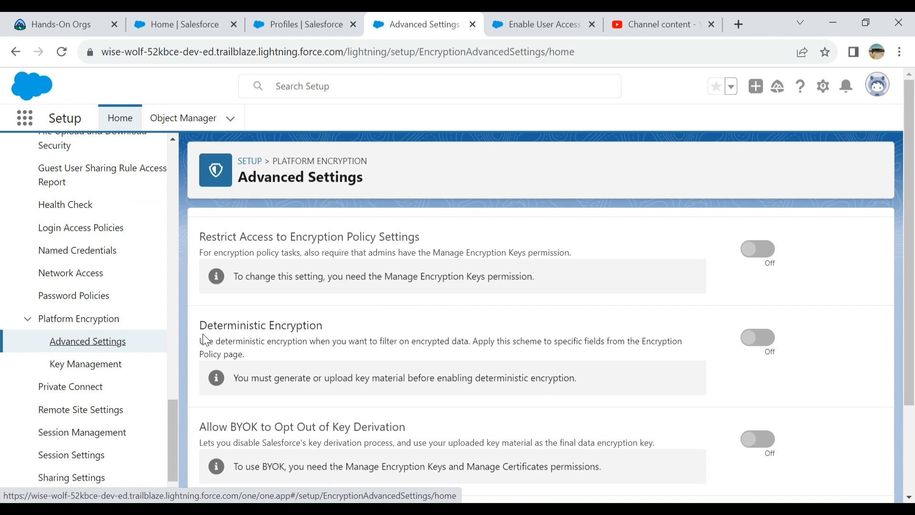
pyautogui.scroll(-2, 460, 303)
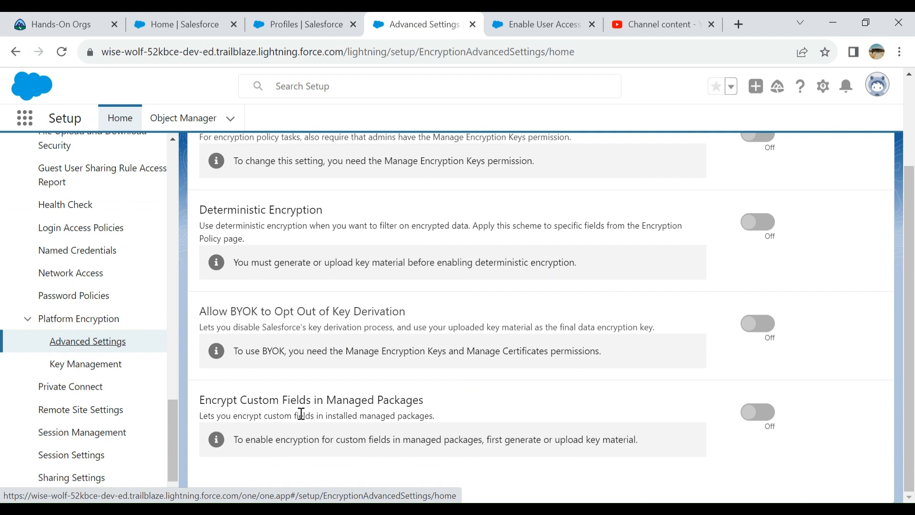
pyautogui.scroll(3, 540, 338)
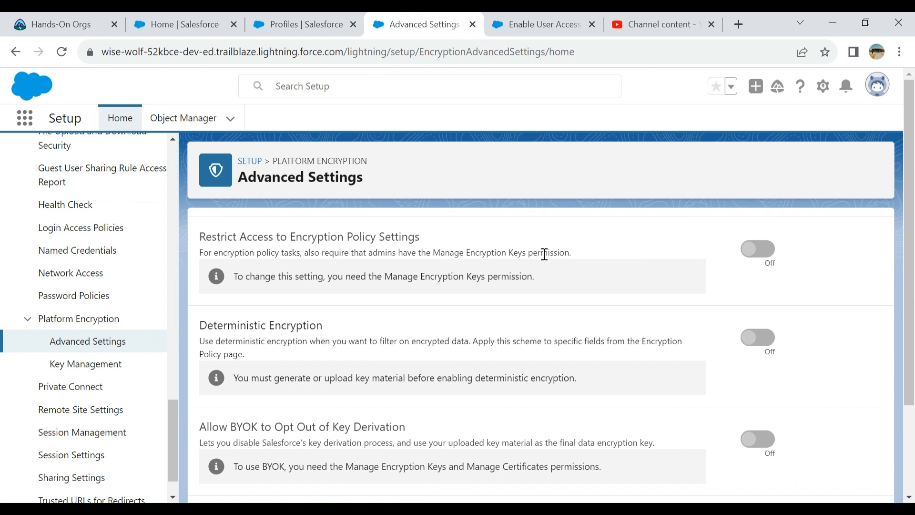
pyautogui.click(329, 33)
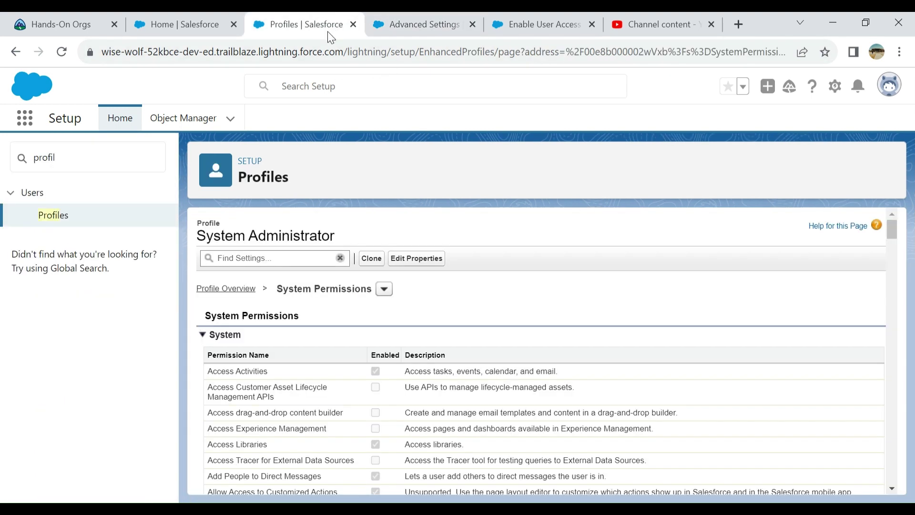
pyautogui.click(292, 253)
pyautogui.write('Manage Encryption Keys')
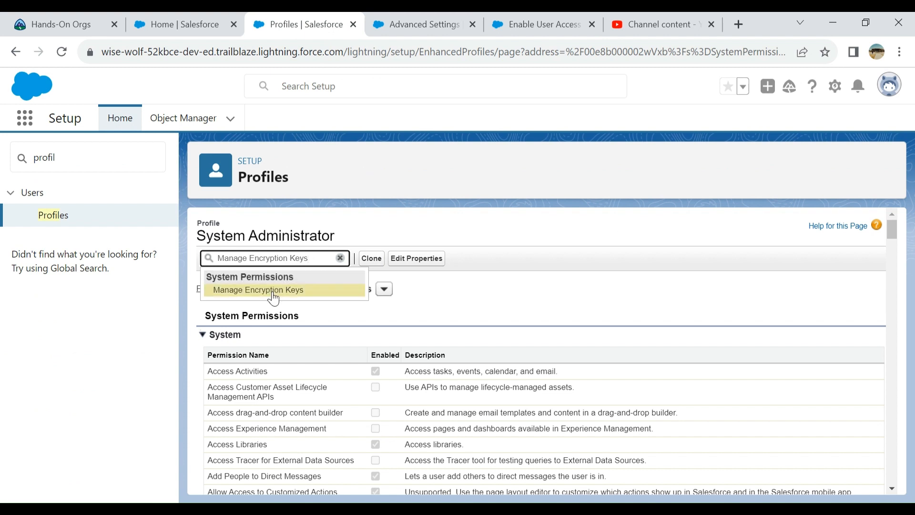
pyautogui.click(272, 291)
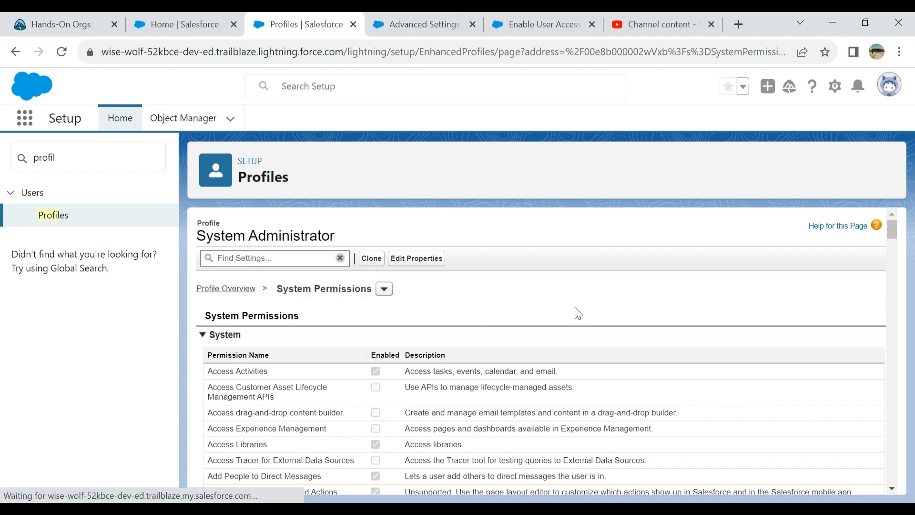
pyautogui.scroll(1, 501, 304)
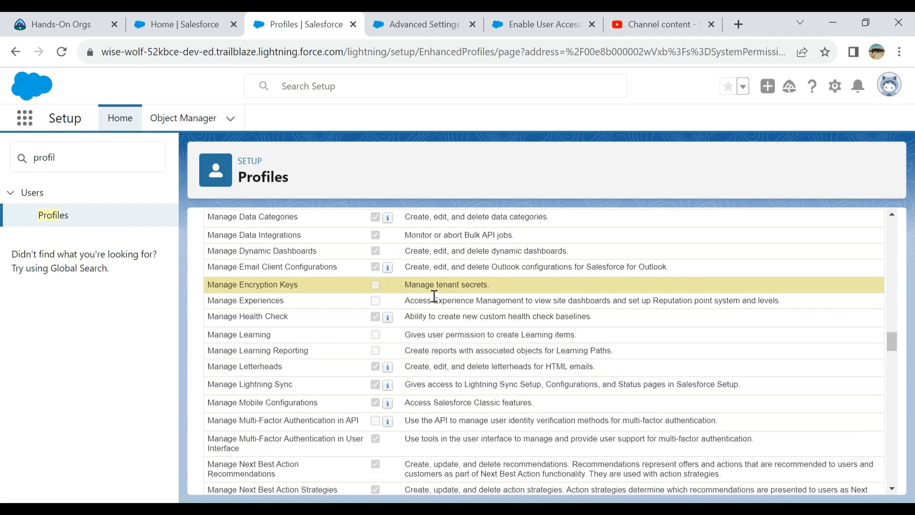
pyautogui.click(444, 23)
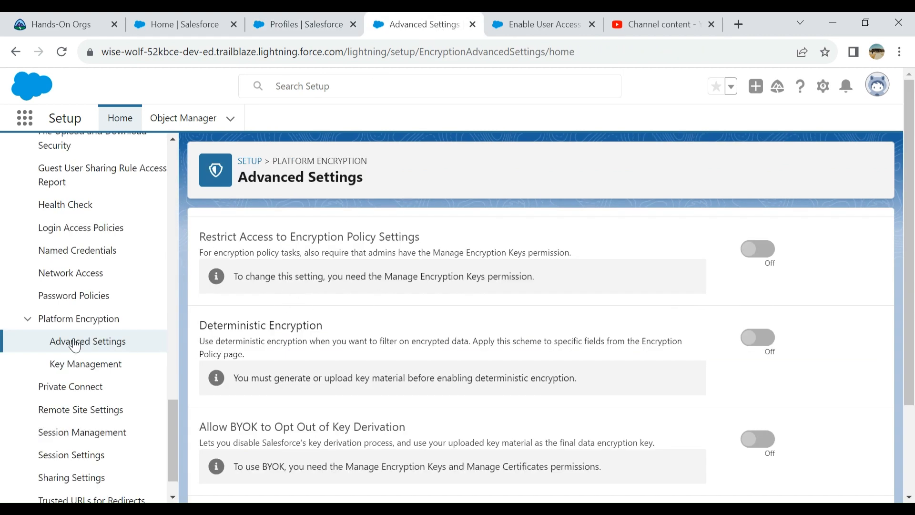